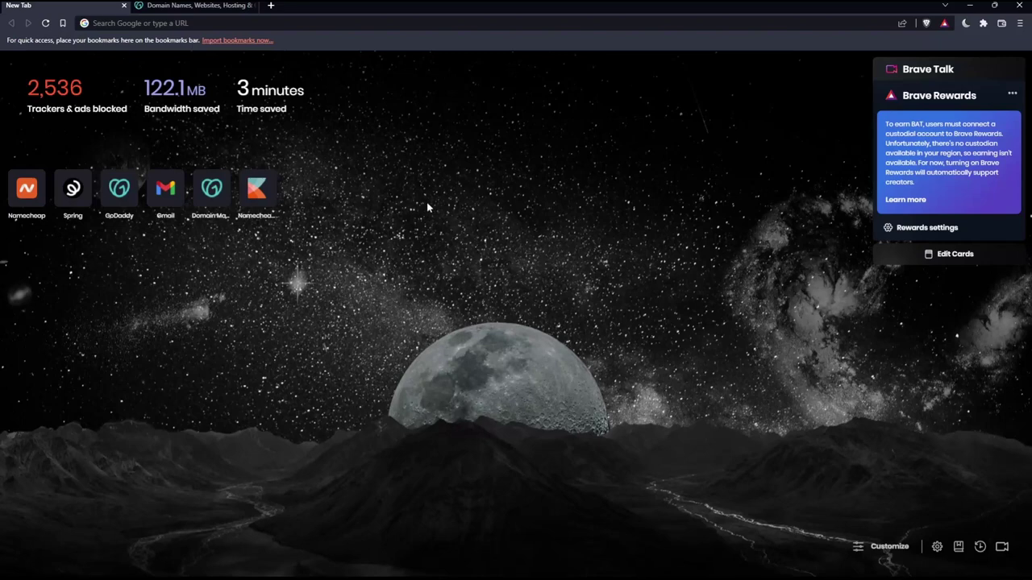
Load godaddy.com in Brave from the address bar.
left_click(173, 23)
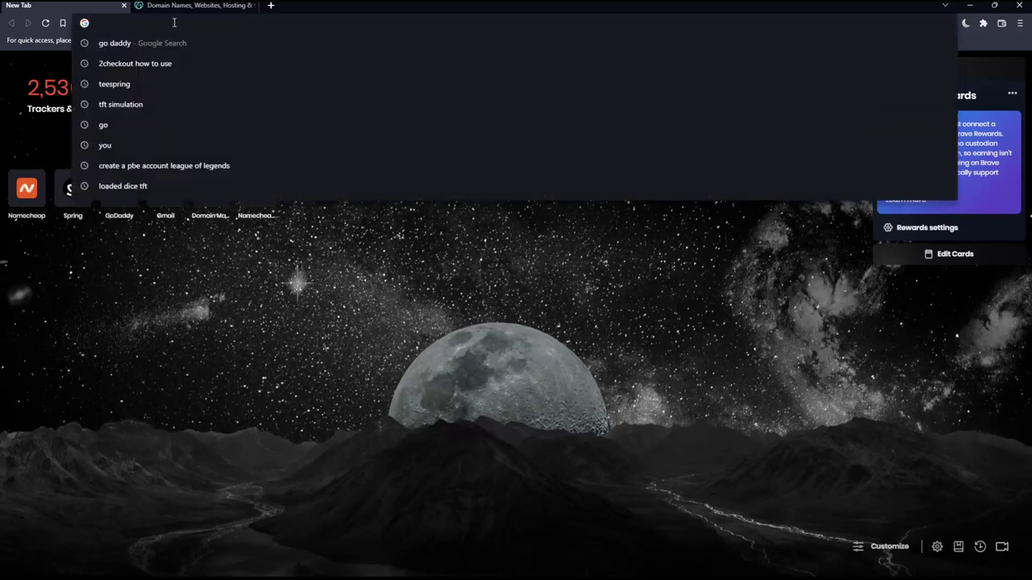
type("godad")
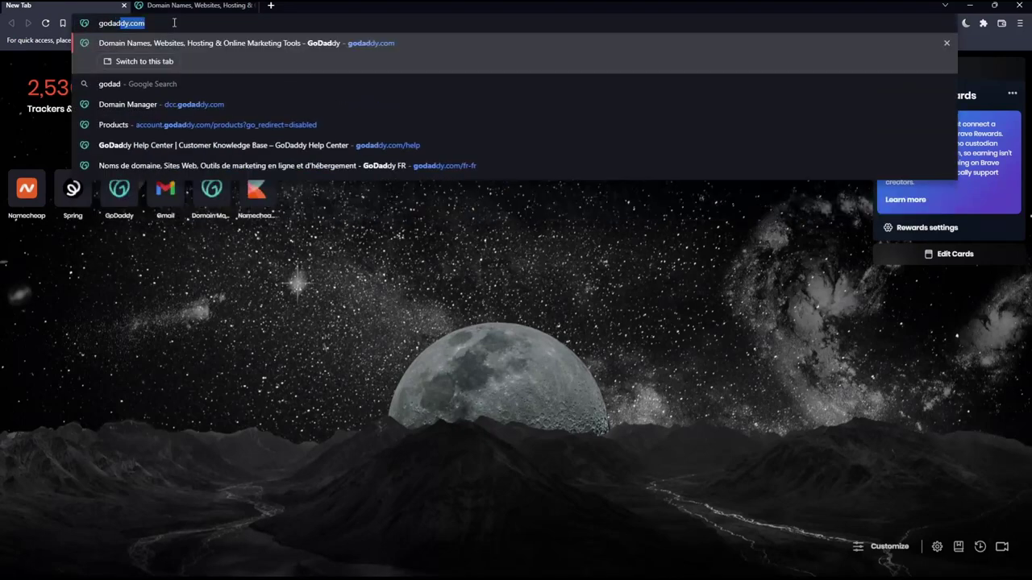
type("dy.com")
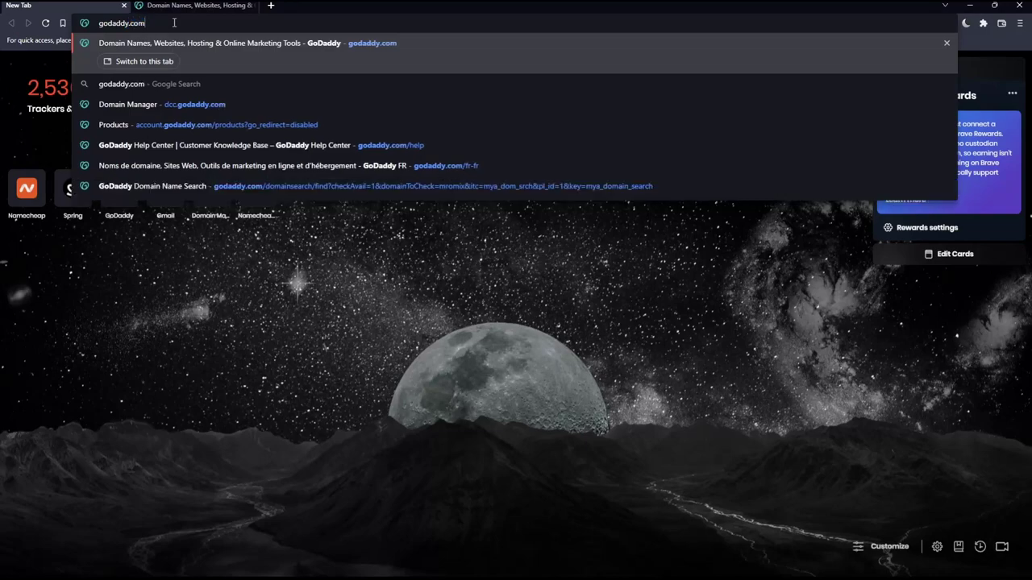
key("Return")
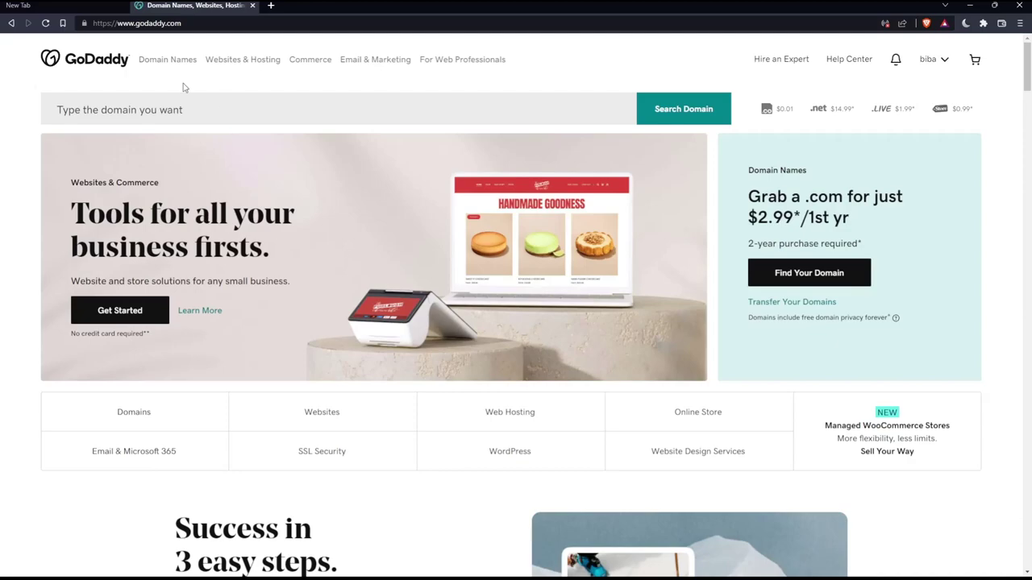
scroll(242, 121, "down", 2)
scroll(323, 162, "down", 10)
scroll(361, 172, "down", 10)
scroll(364, 173, "down", 10)
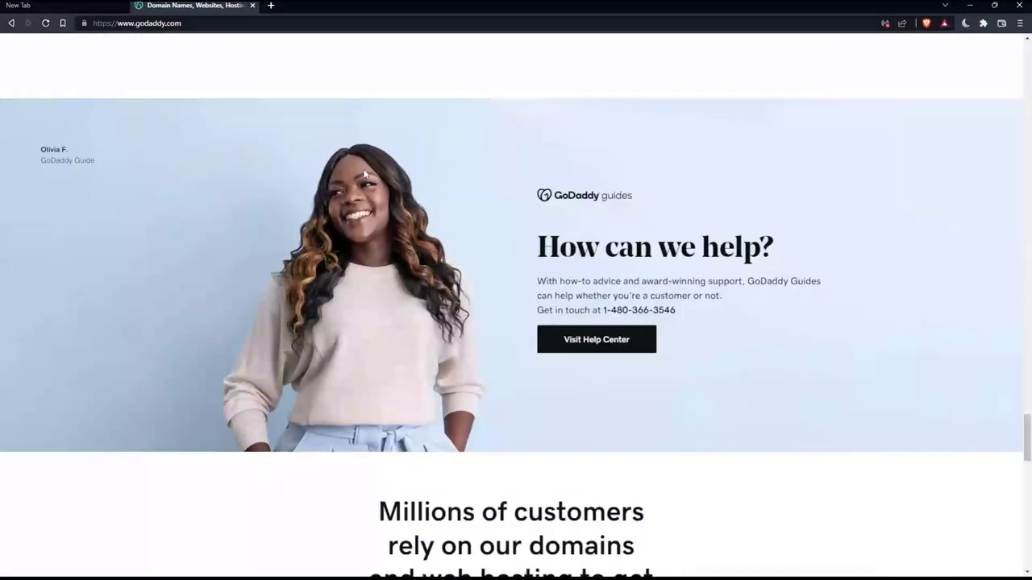
scroll(365, 181, "down", 10)
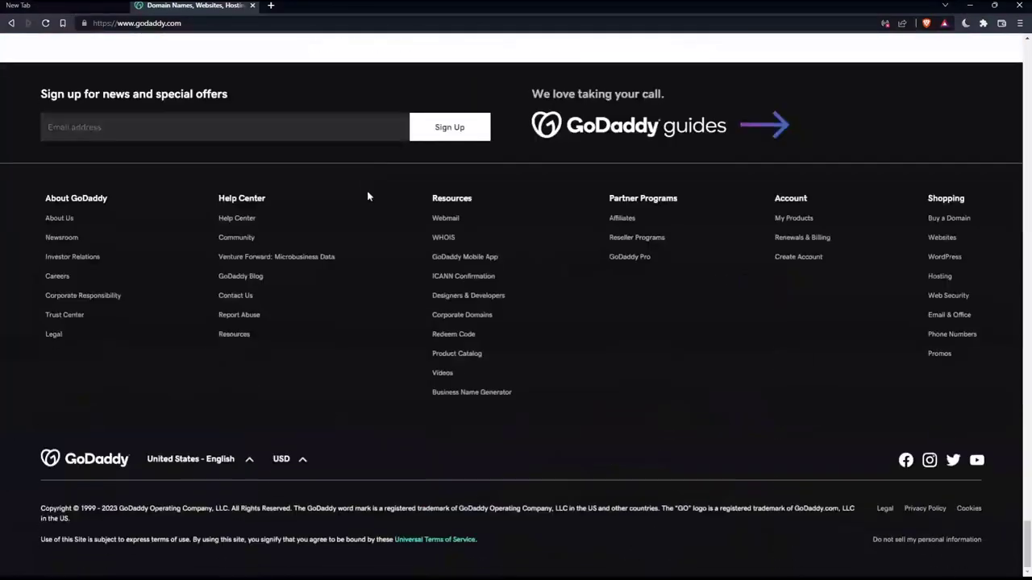
left_click(216, 459)
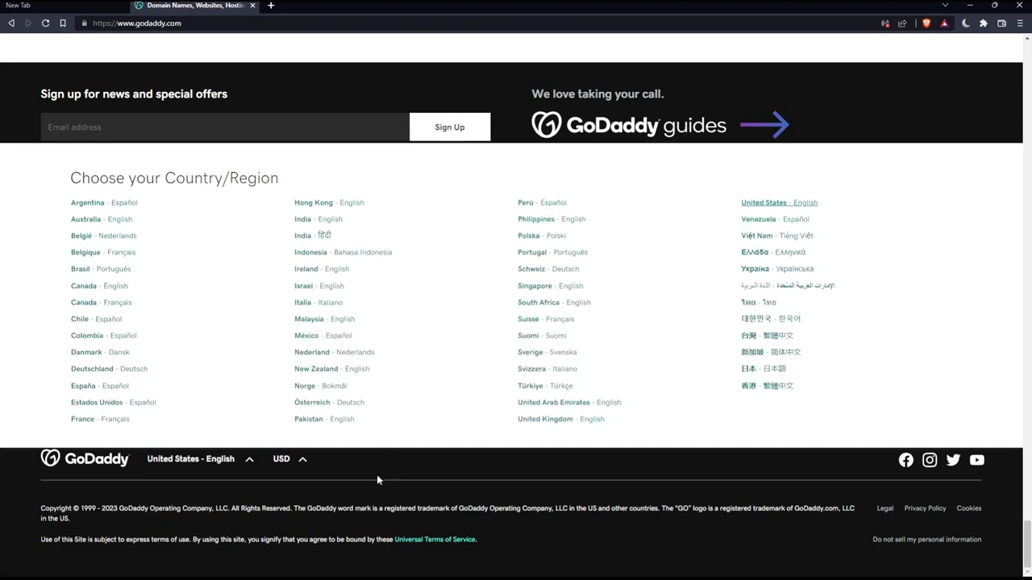
left_click(298, 461)
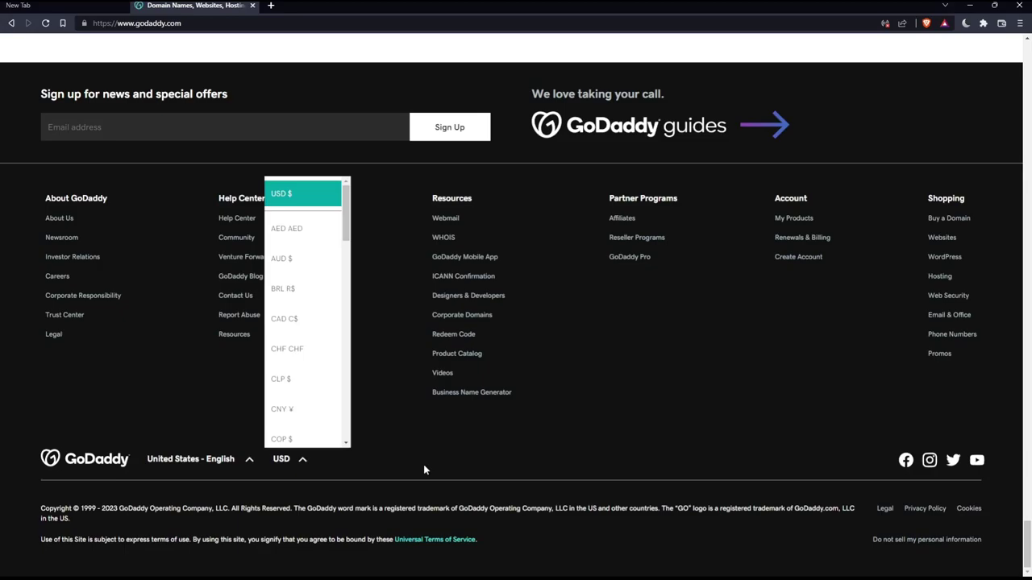
scroll(424, 466, "up", 5)
scroll(424, 466, "up", 5)
scroll(428, 451, "up", 5)
scroll(444, 444, "up", 5)
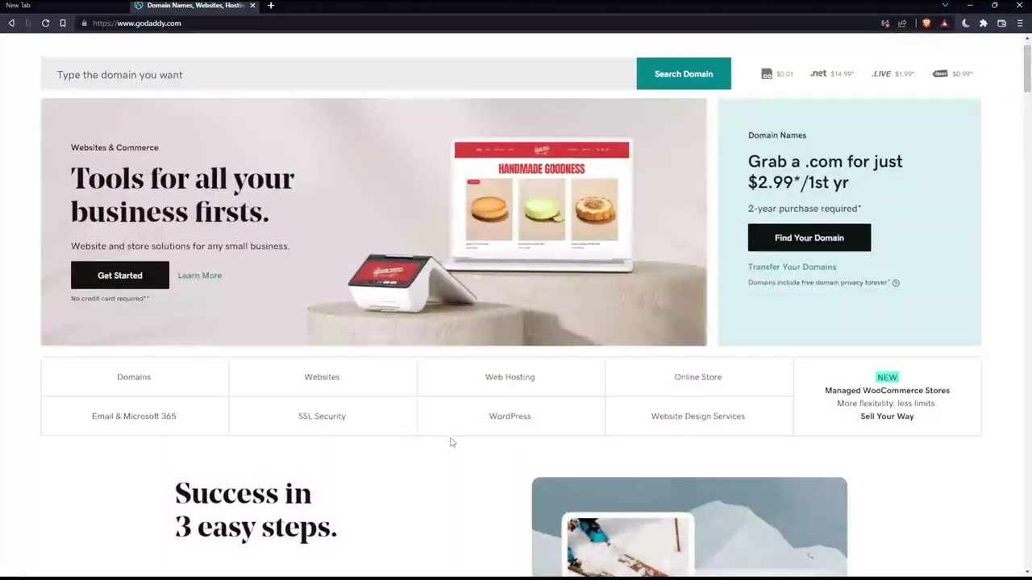
scroll(452, 442, "up", 1)
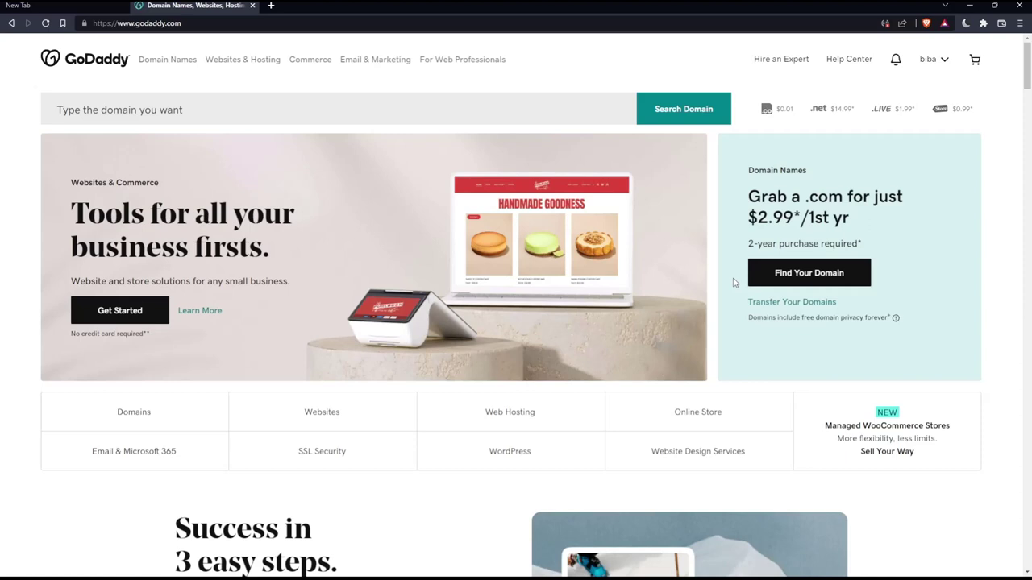
left_click(946, 61)
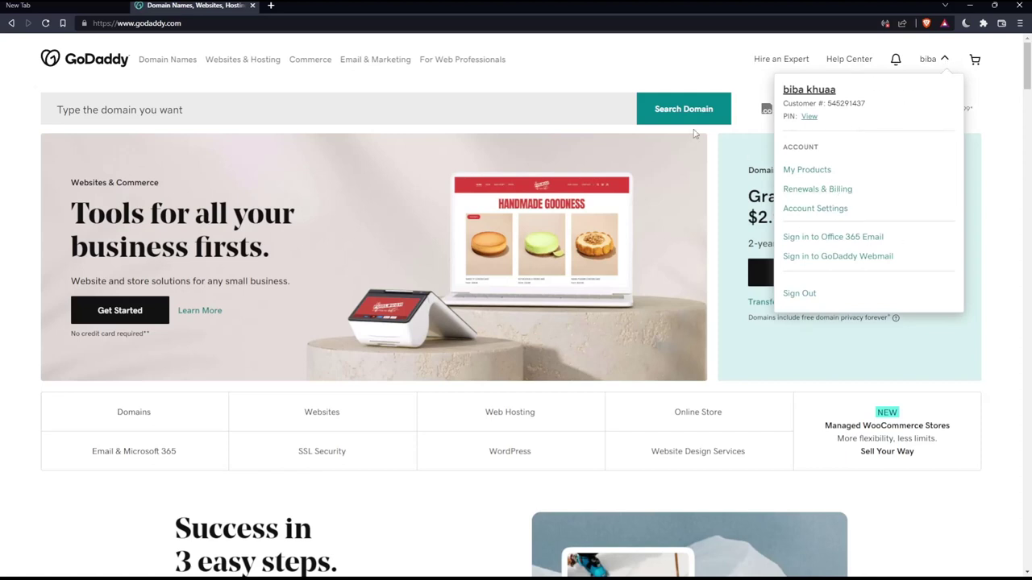
left_click(611, 69)
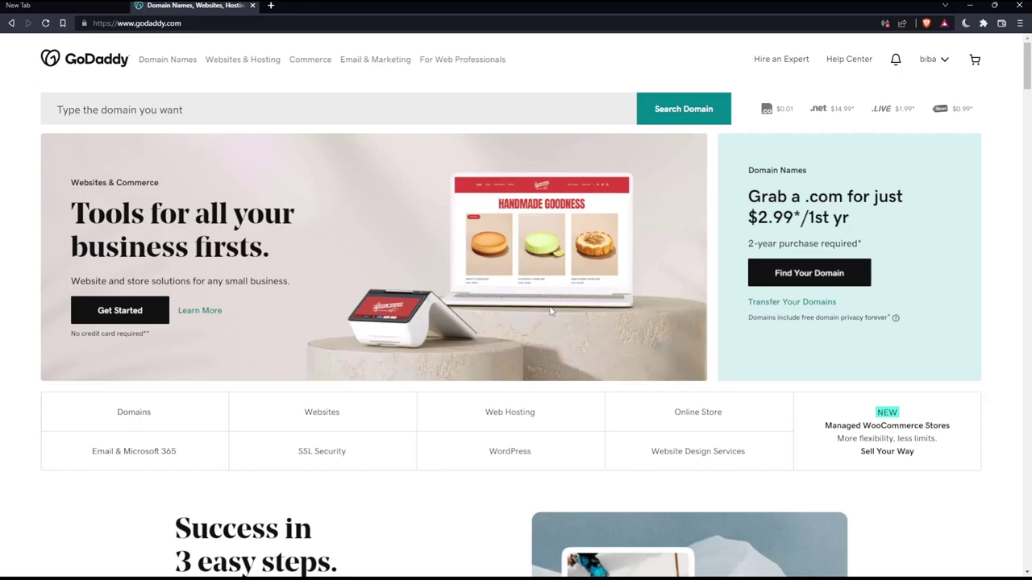
key("alt+Left")
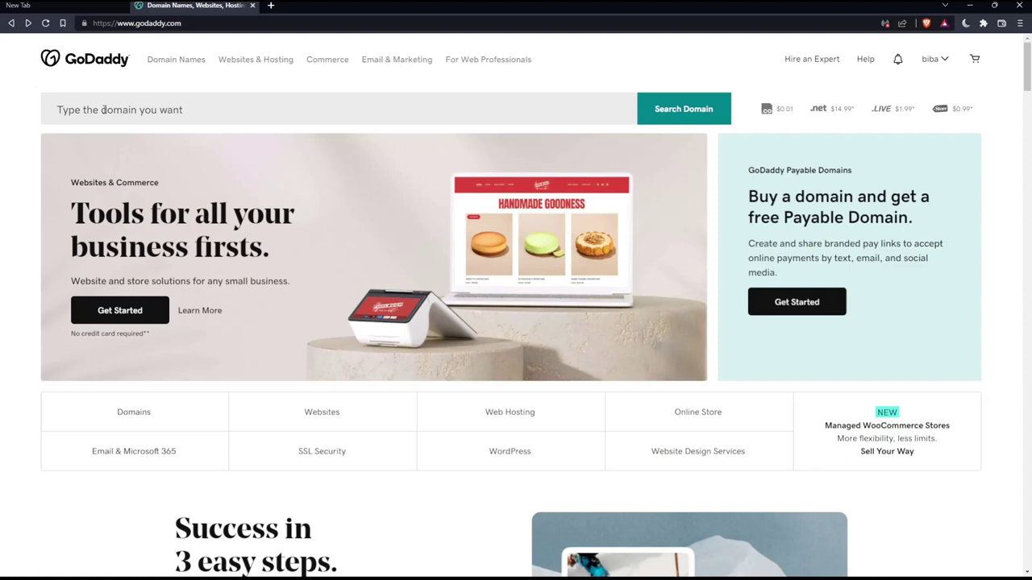
Run a GoDaddy domain search for 'tools'.
left_click(304, 119)
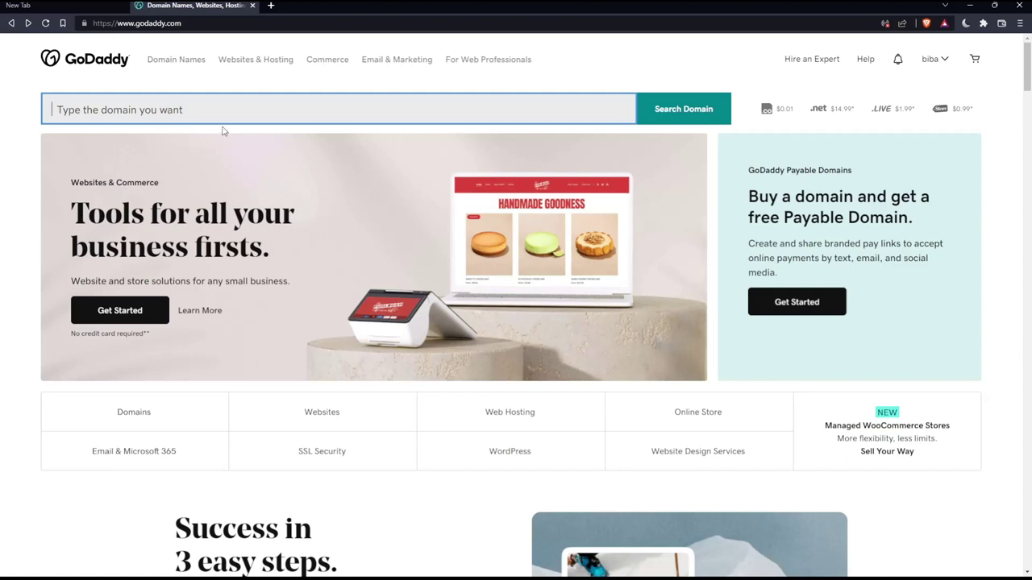
type("too")
key("BackSpace")
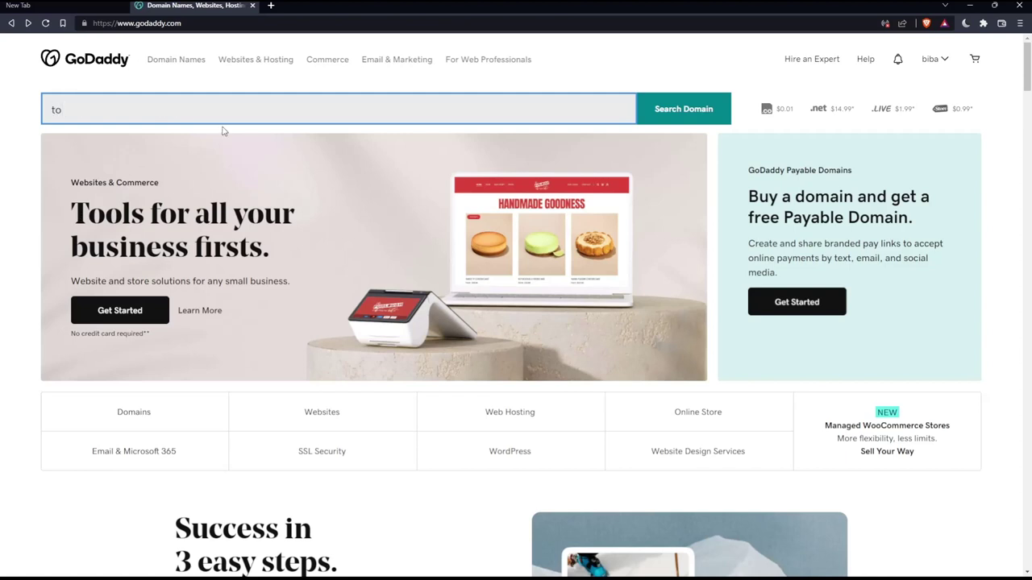
type("ols")
key("Return")
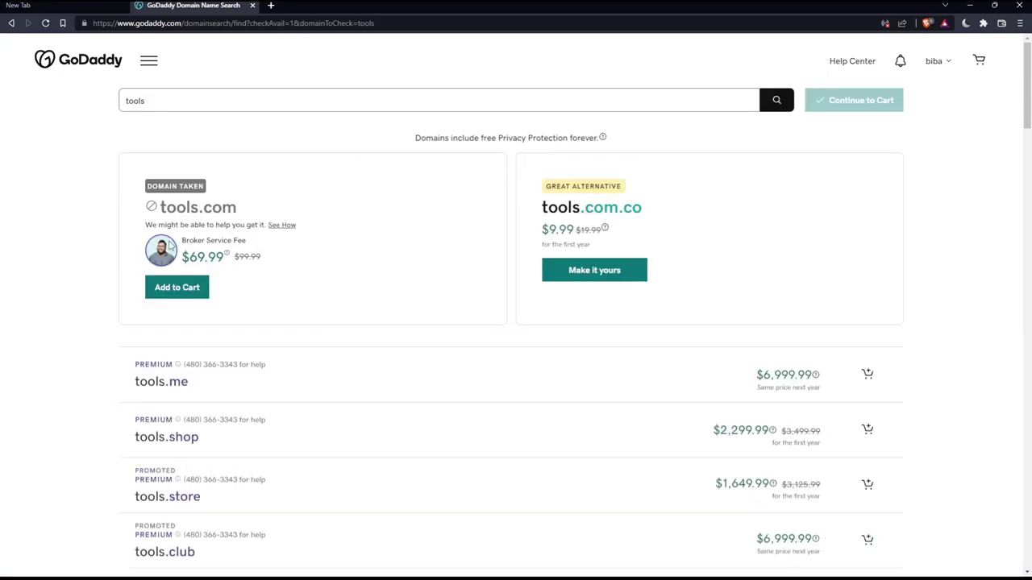
Review tools.com, its broker fee and the tools.com.co alternative, then return to the homepage.
left_click_drag(237, 209, 154, 211)
left_click(438, 303)
left_click_drag(180, 240, 258, 262)
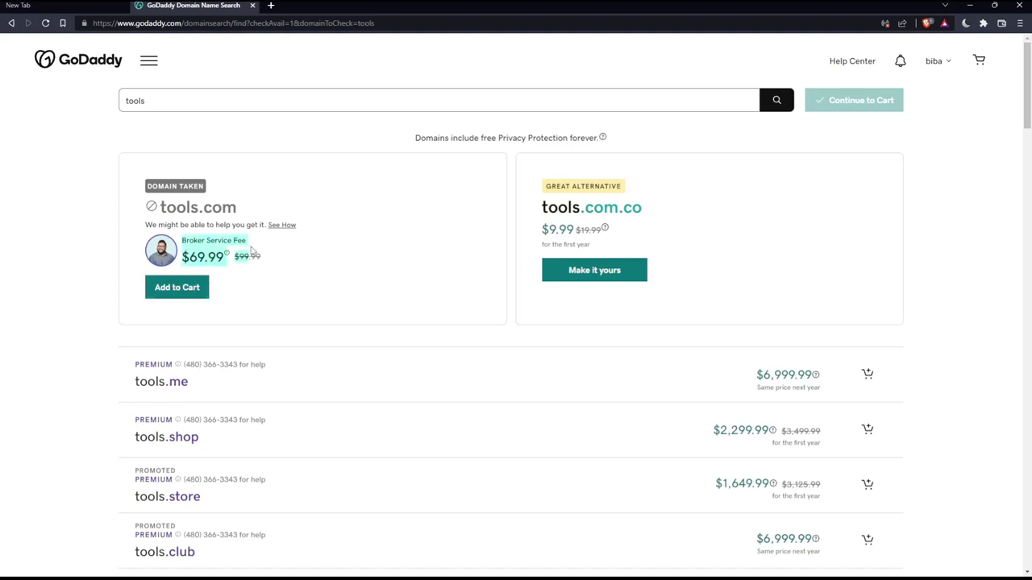
left_click(315, 279)
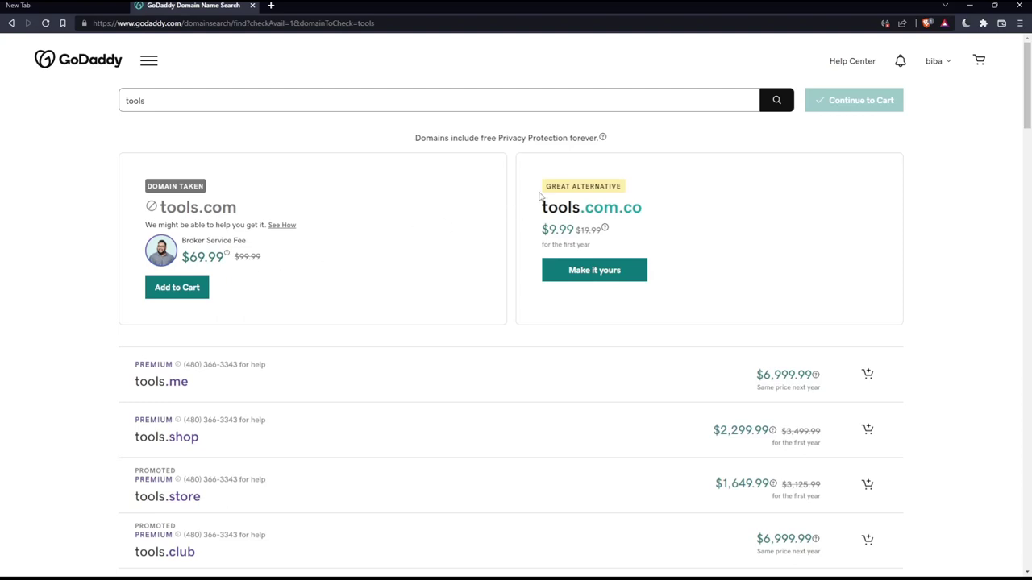
left_click_drag(537, 205, 670, 216)
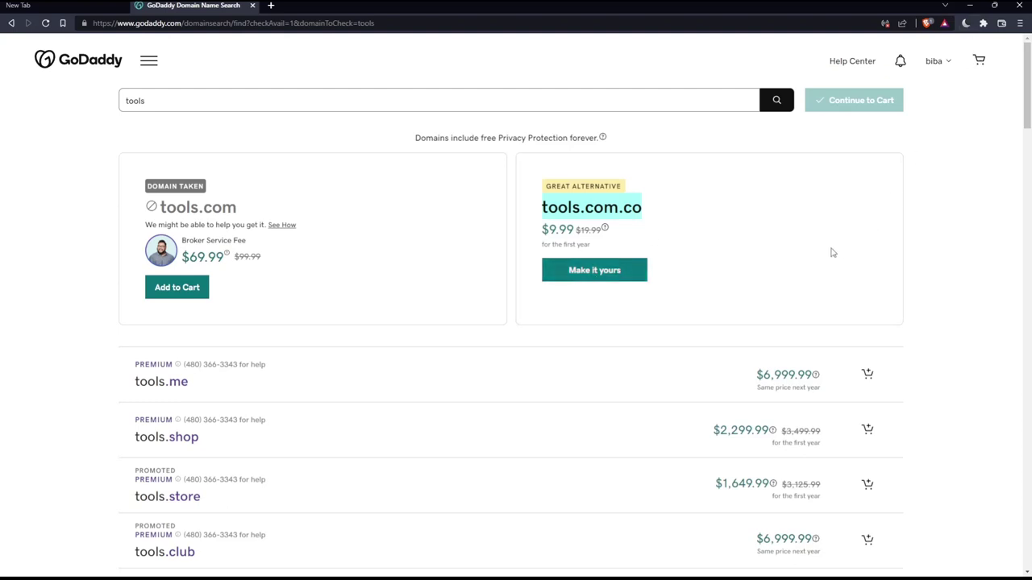
left_click(542, 241)
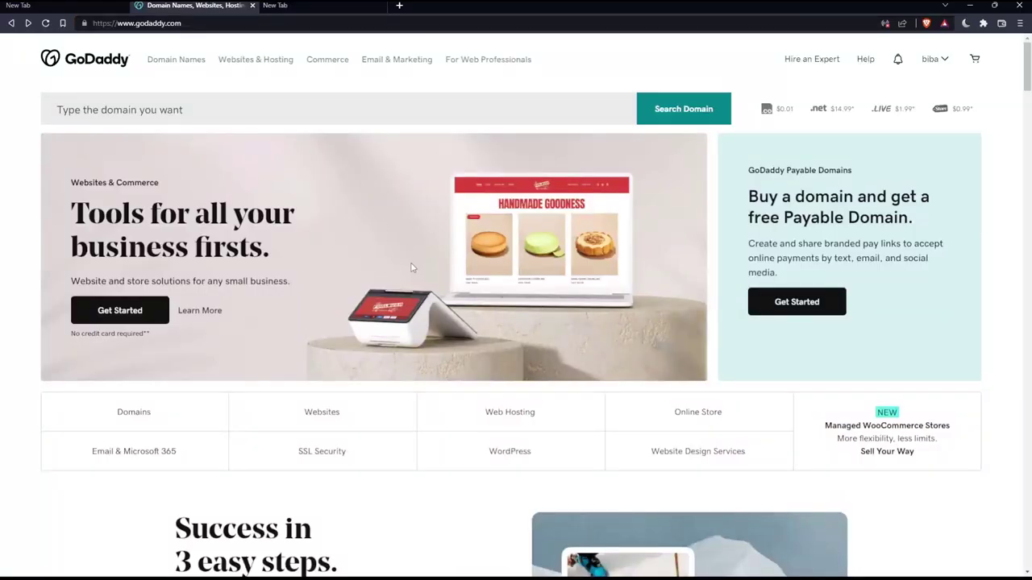
Go to dcc.godaddy.com in a new Brave tab.
left_click(334, 6)
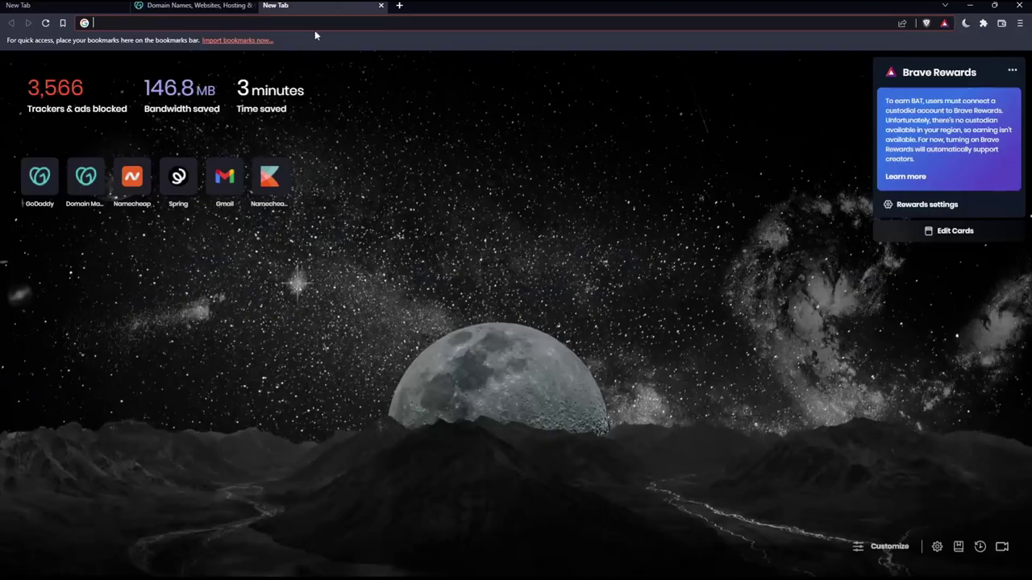
left_click(314, 26)
type("dcc")
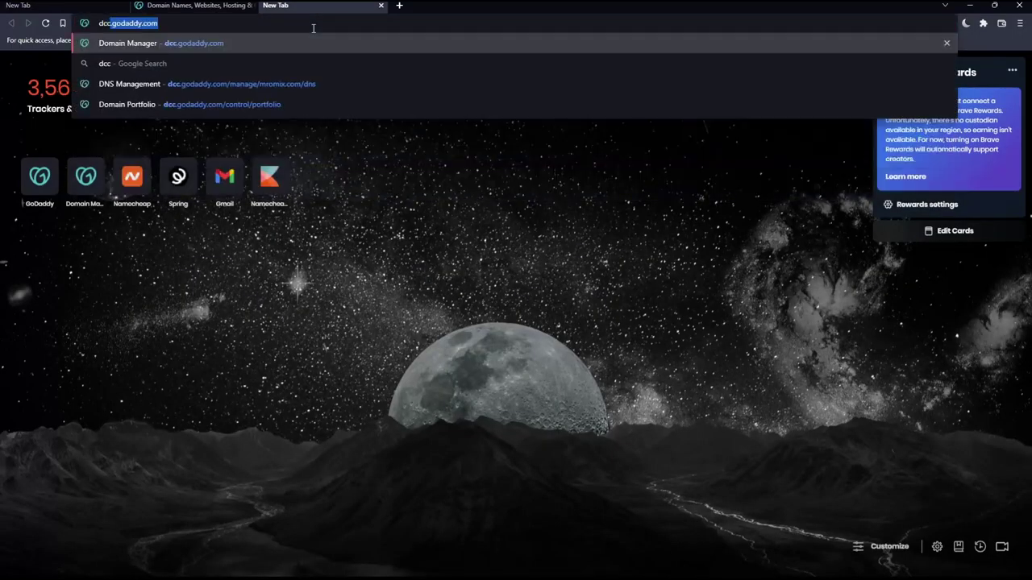
type(".go")
key("BackSpace")
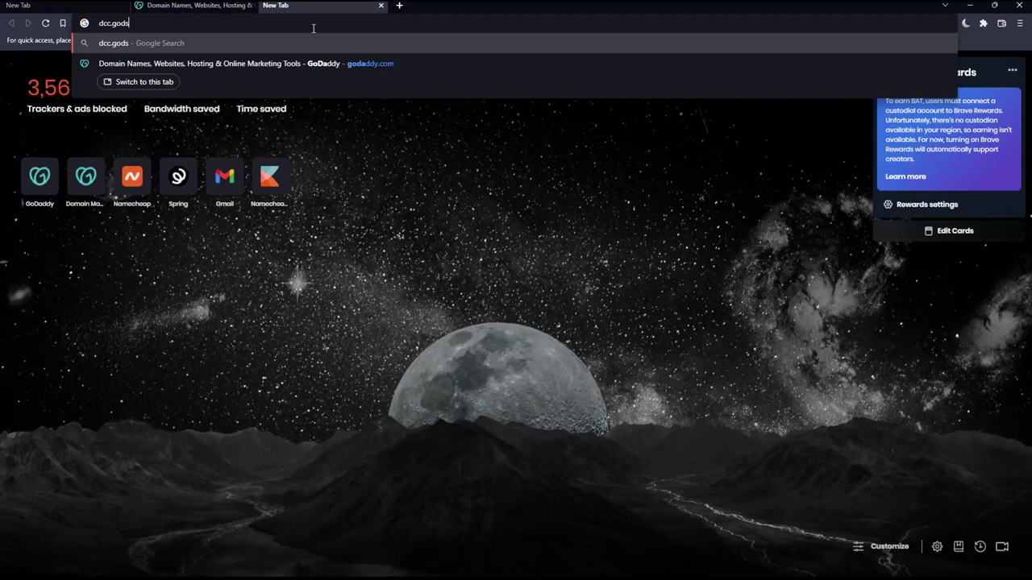
type("daddy.com")
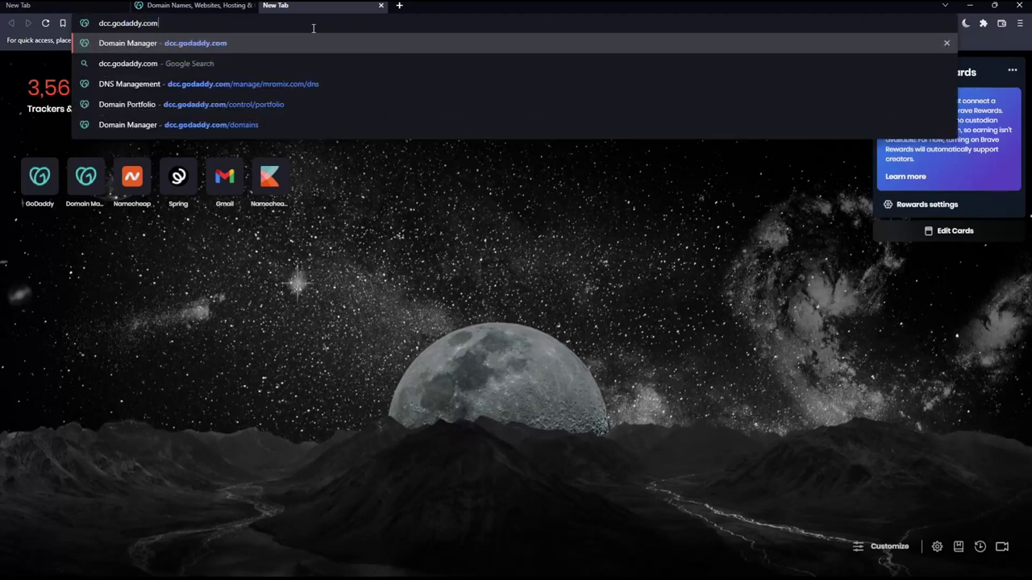
key("Return")
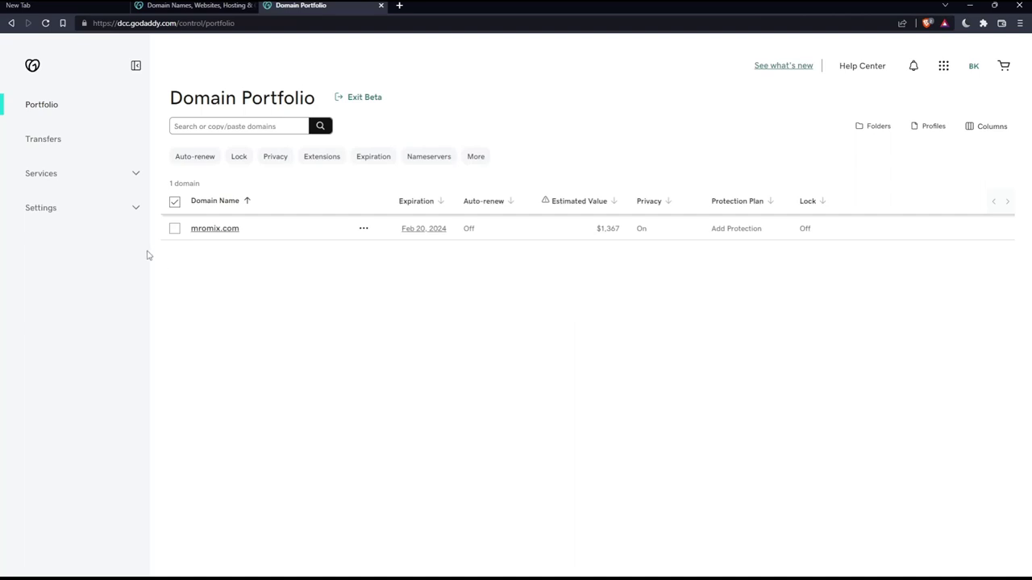
Select mromix.com, choose List for Sale, suppress the promo, and continue to pricing.
left_click(174, 229)
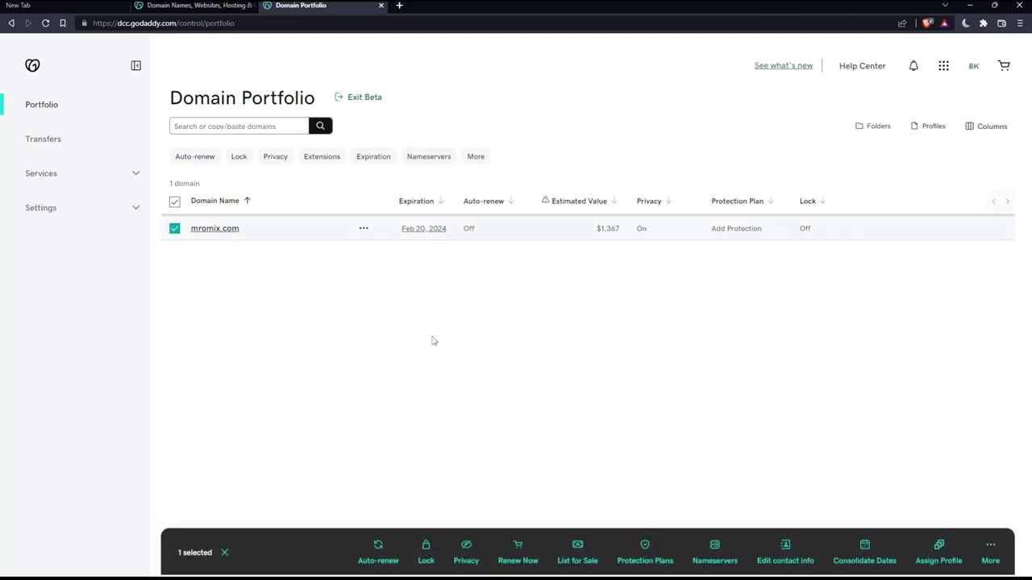
left_click(572, 543)
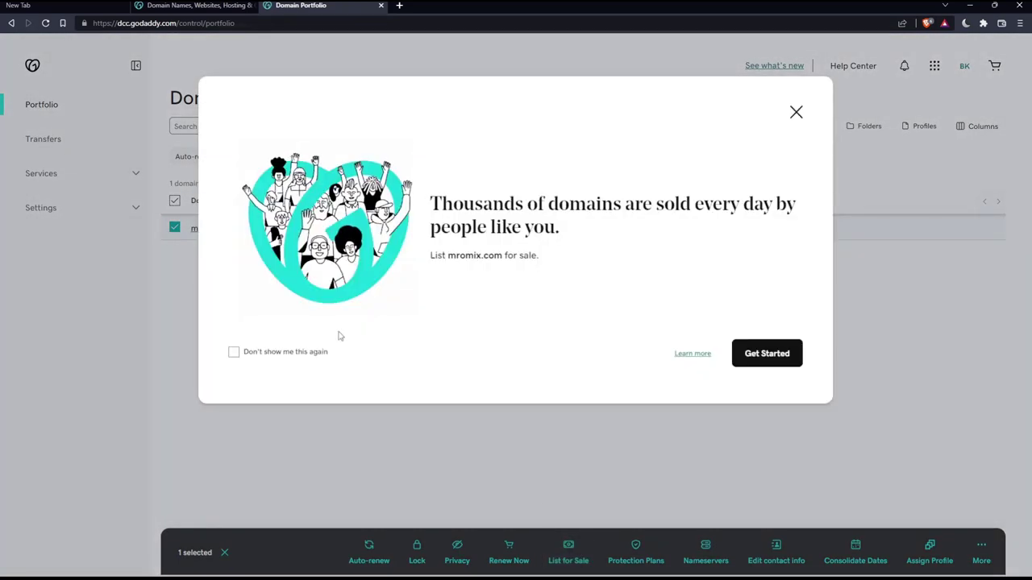
left_click(234, 355)
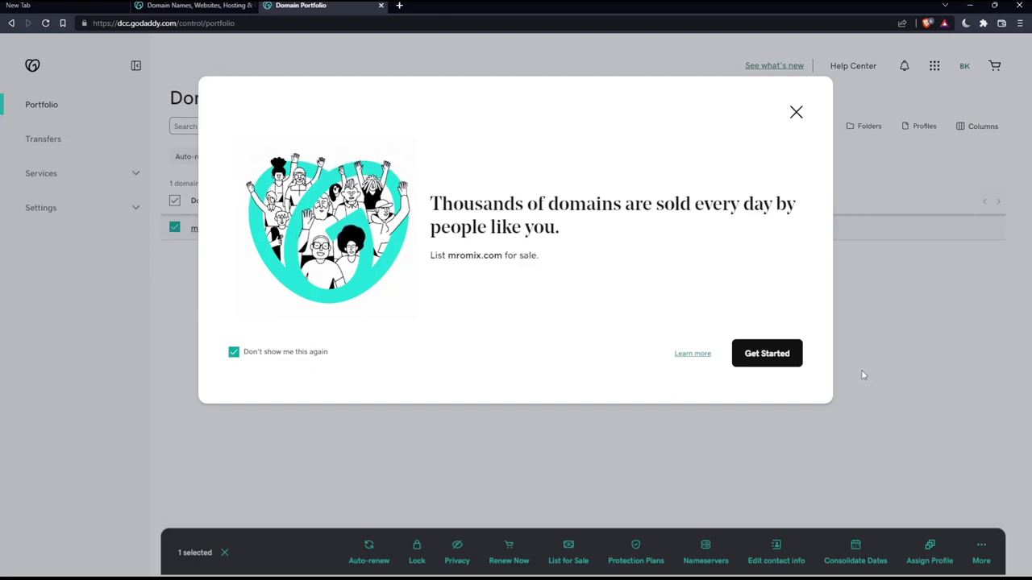
left_click(767, 355)
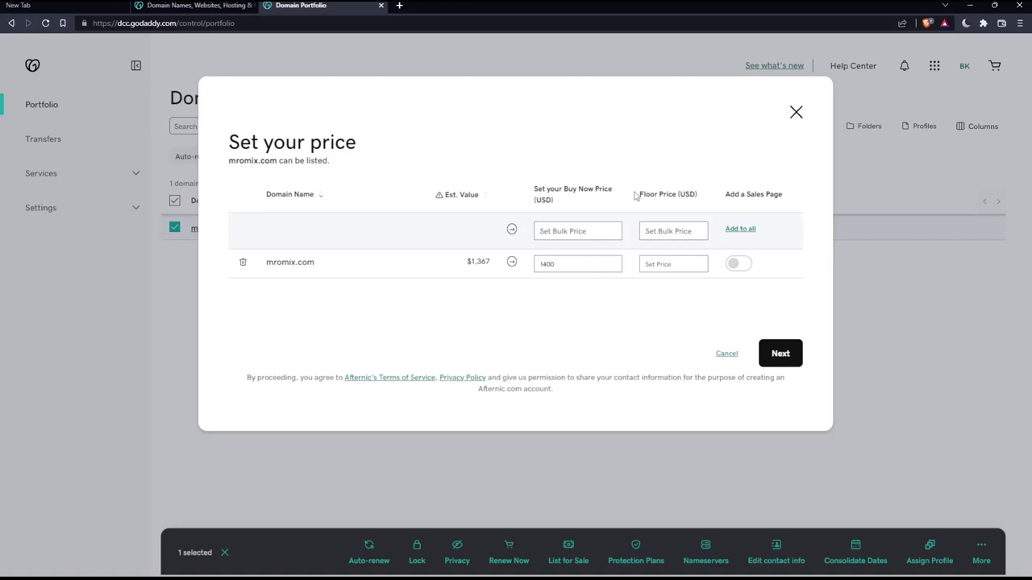
Inspect the Floor Price and Buy Now Price fields, with Buy Now at 1400.
left_click_drag(635, 194, 712, 194)
left_click(659, 278)
left_click_drag(536, 187, 617, 201)
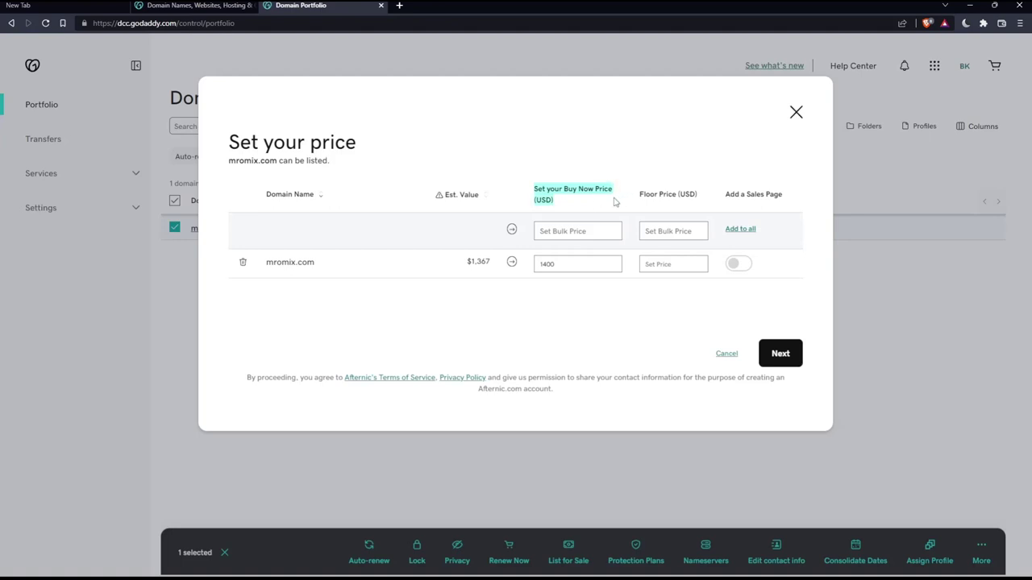
left_click(580, 261)
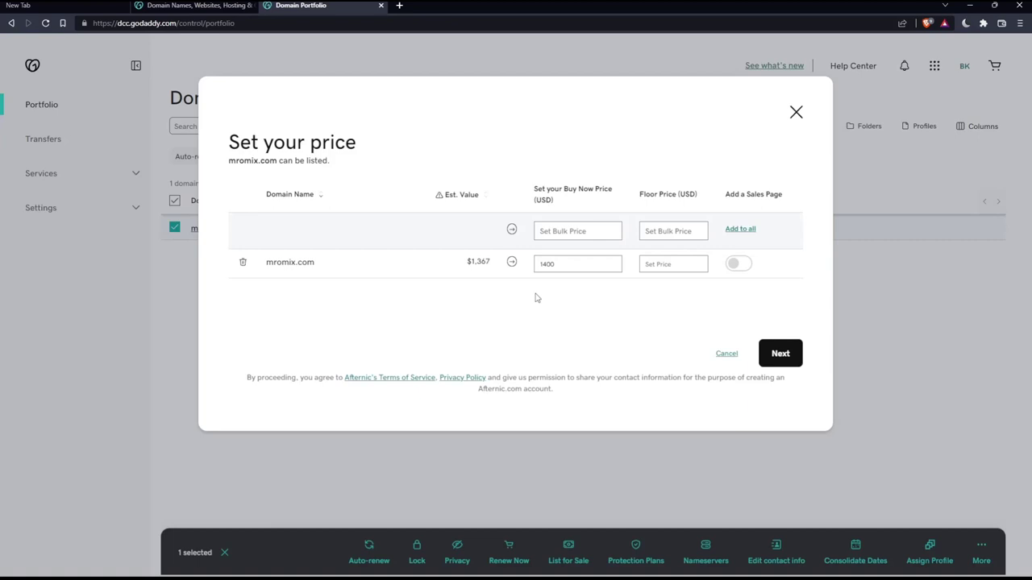
left_click_drag(554, 265, 526, 271)
left_click(568, 293)
Enter a 1300 USD floor price against the $1,367 estimated value.
left_click(664, 264)
type("0")
left_click(639, 268)
type("130")
left_click_drag(461, 272, 493, 266)
left_click(656, 268)
left_click_drag(664, 266, 643, 267)
left_click_drag(578, 265, 537, 270)
Switch on Add a Sales Page and close the Set your price dialog.
left_click(776, 350)
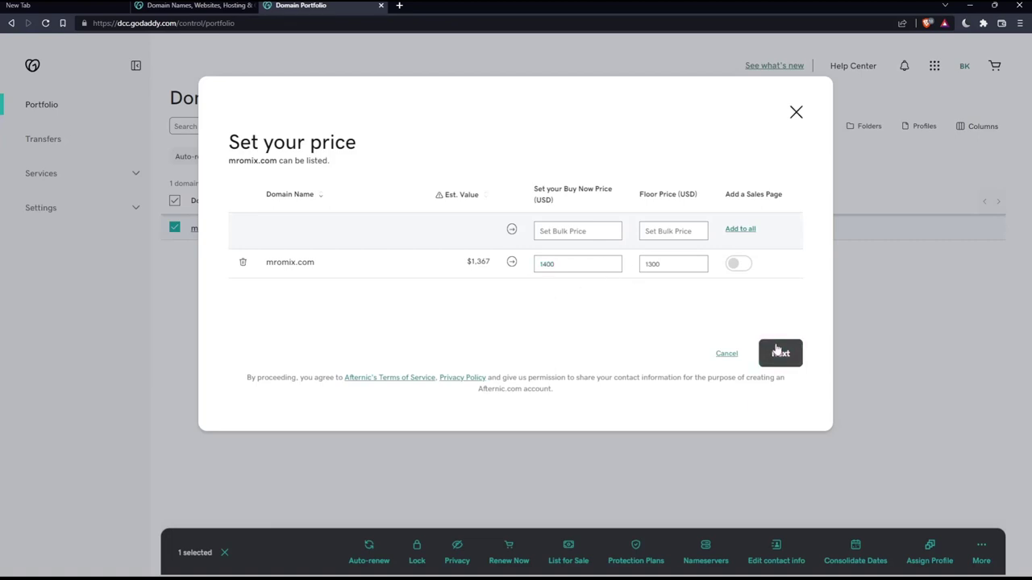
left_click(738, 266)
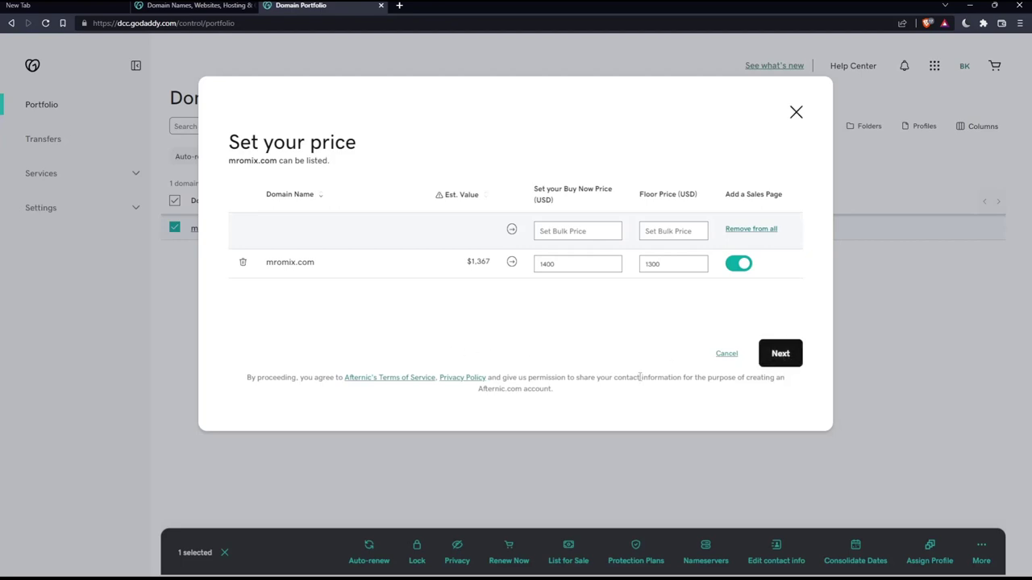
left_click(794, 114)
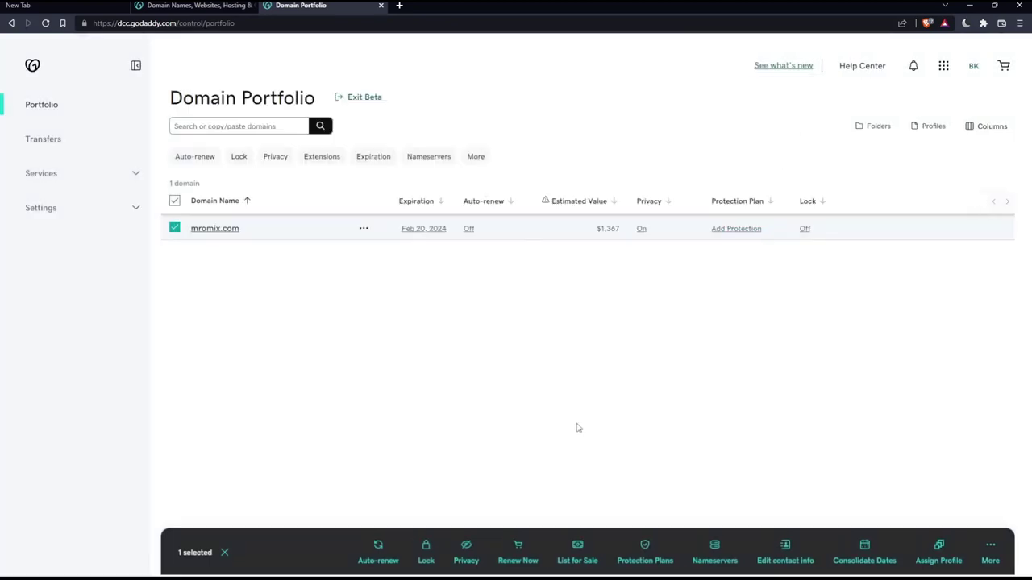